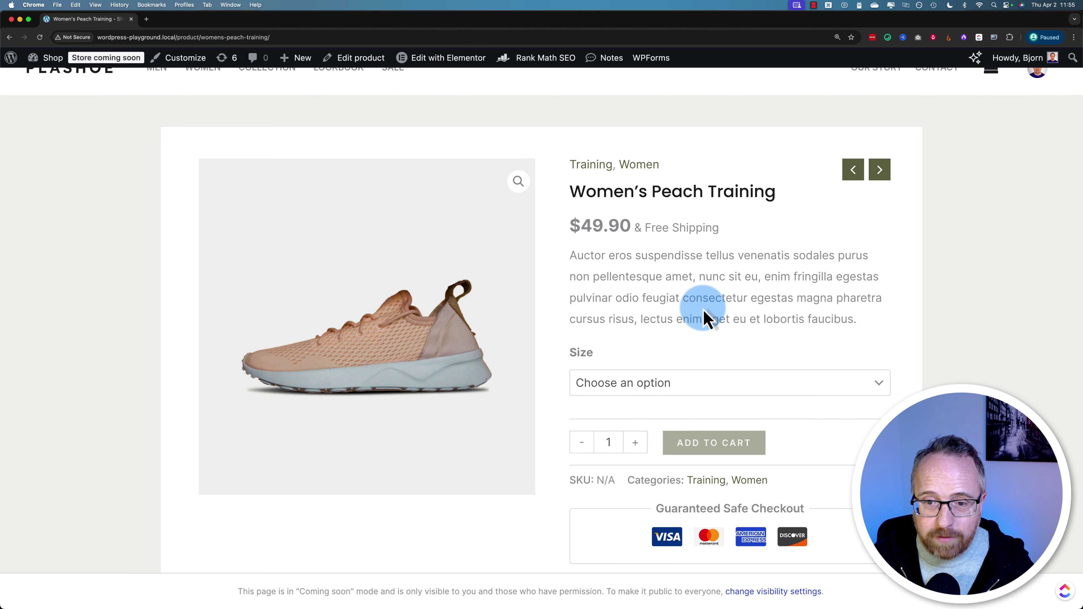
Try sizes 9, 10 and 12 for the Women's Peach Training shoe on its product page.
scroll(704, 315, down, 2)
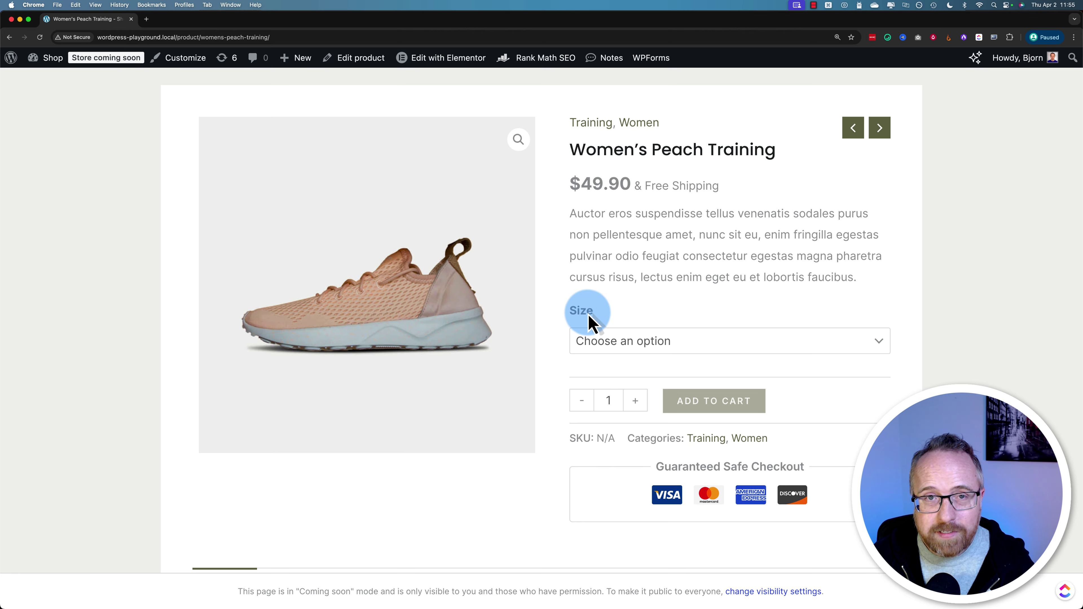
click(638, 341)
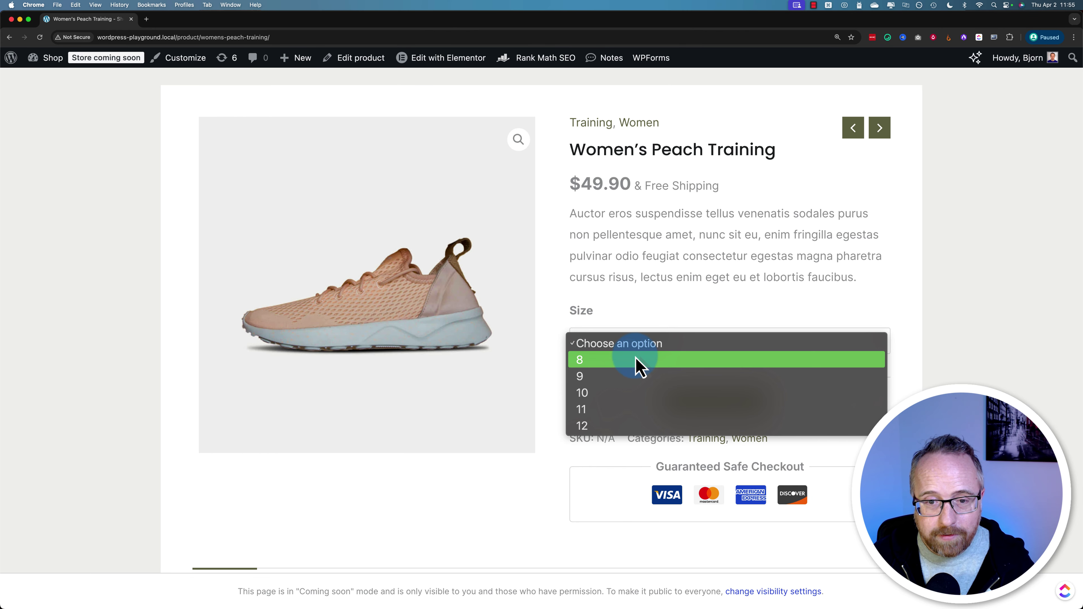
click(629, 377)
click(645, 348)
click(645, 360)
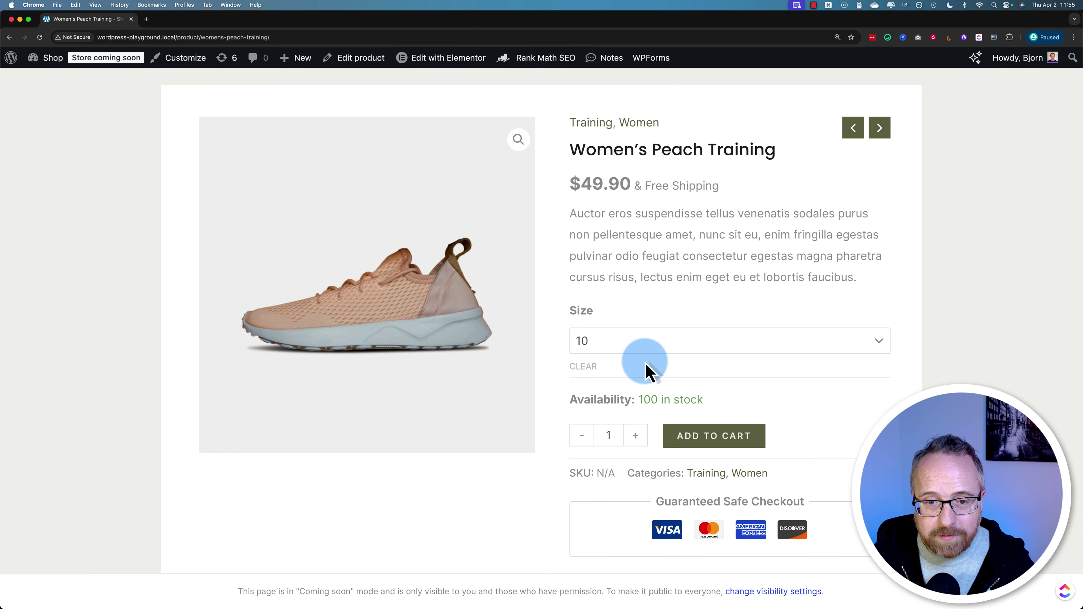
click(663, 354)
click(665, 375)
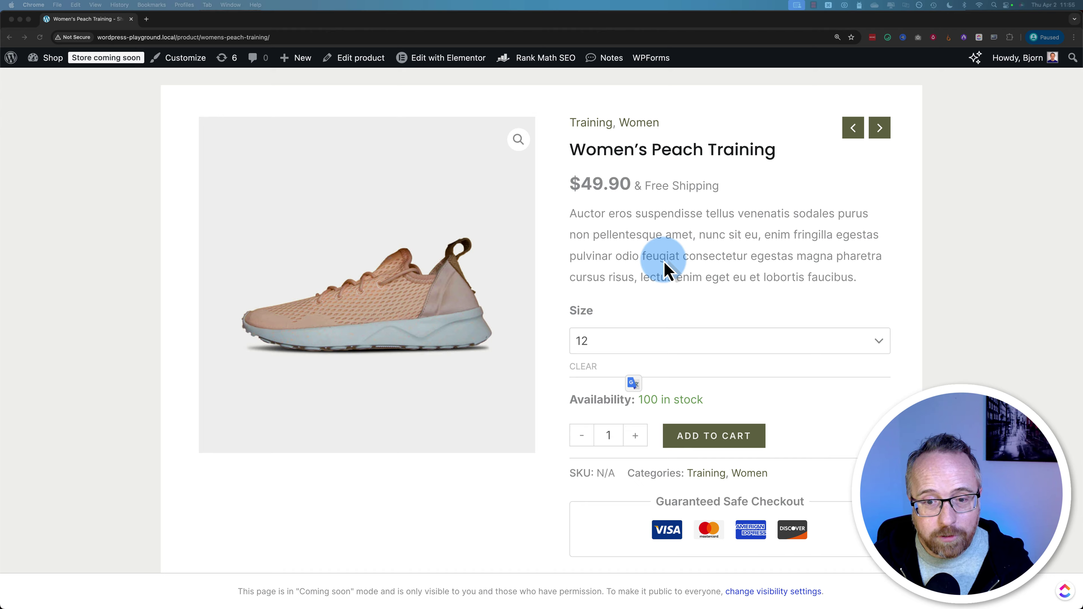
Go to the store's admin product list and open the Women's Mint Sneaker for editing.
click(44, 62)
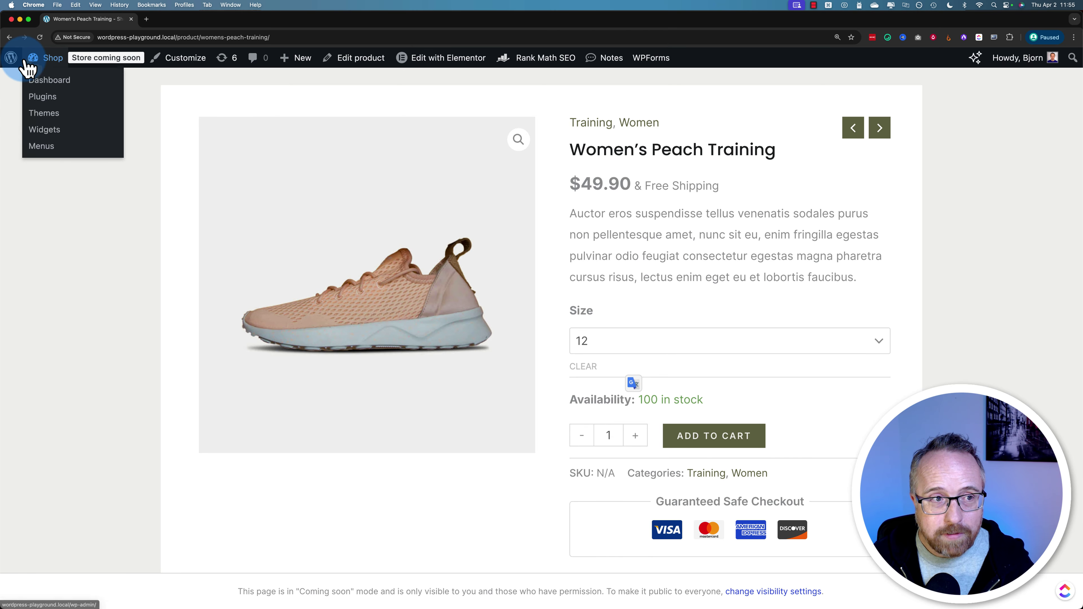
click(47, 82)
click(42, 363)
scroll(298, 299, down, 3)
click(230, 219)
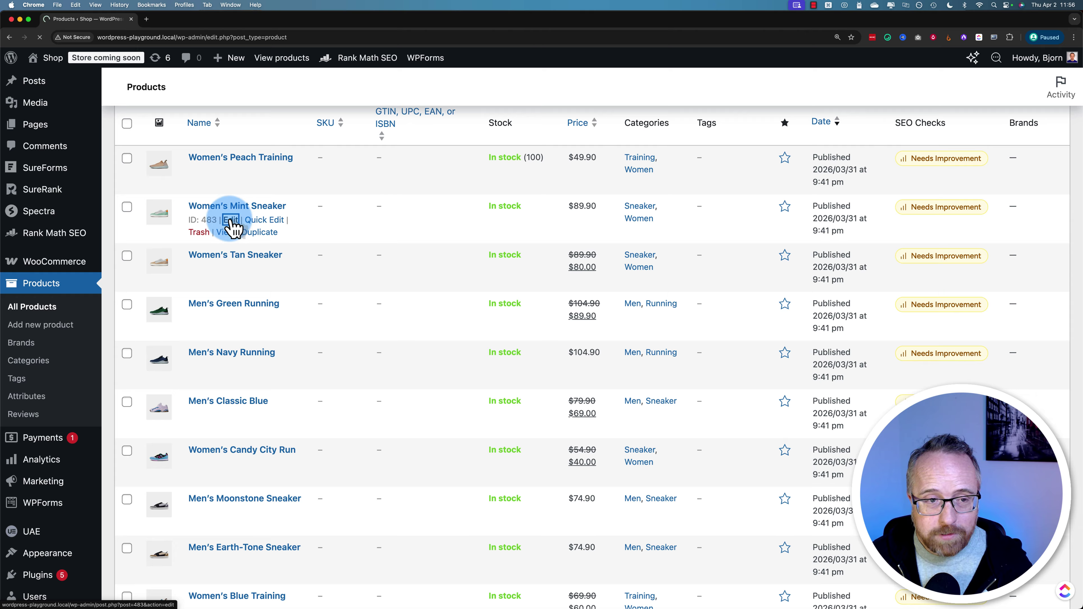
Change the Women's Mint Sneaker to a variable product and show its variations settings.
scroll(112, 250, down, 10)
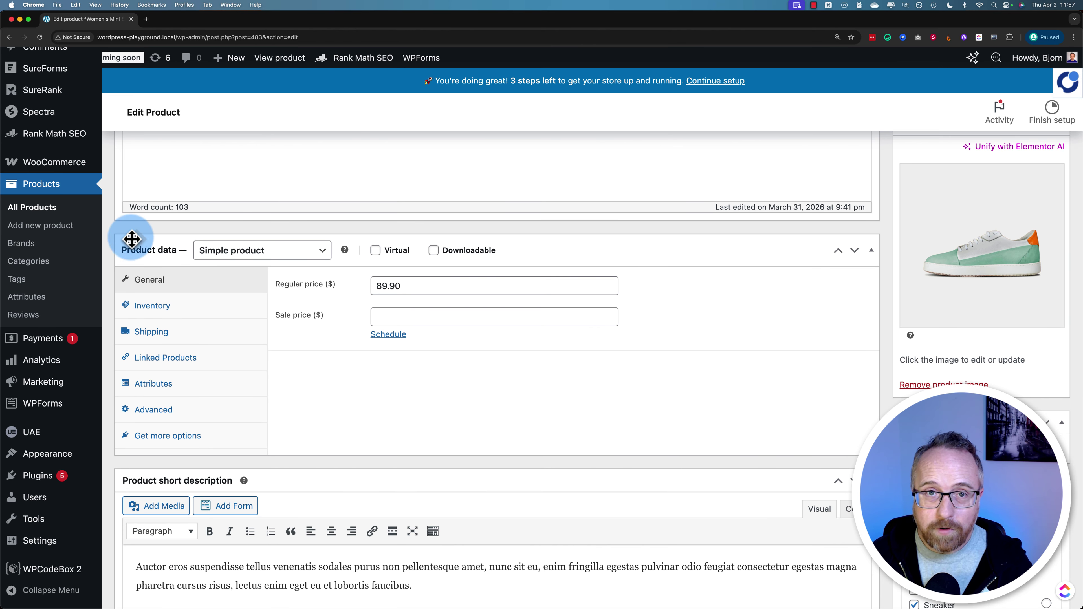
click(281, 258)
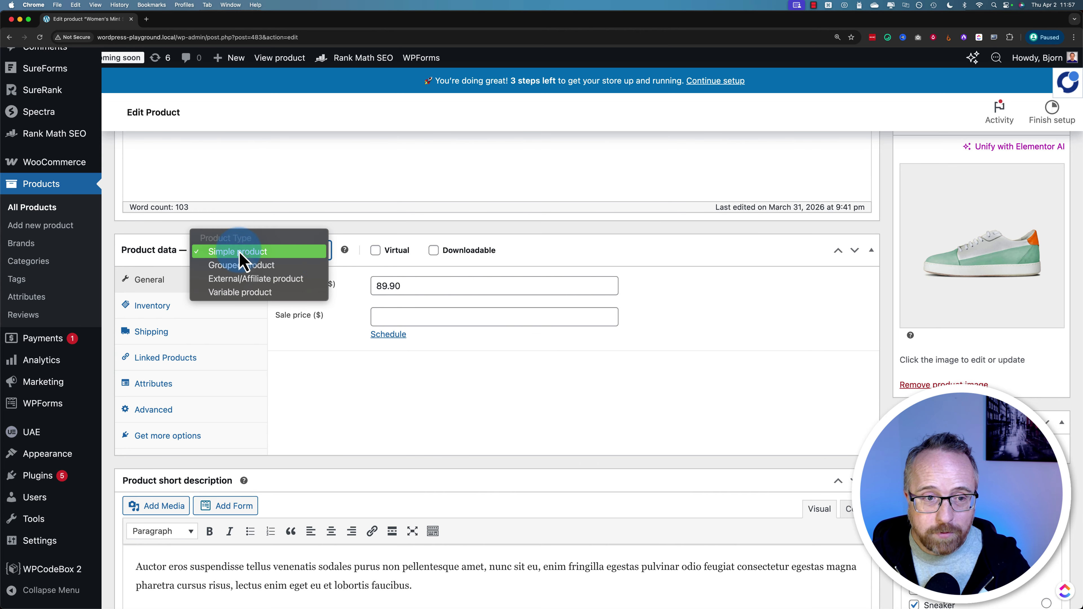
click(299, 293)
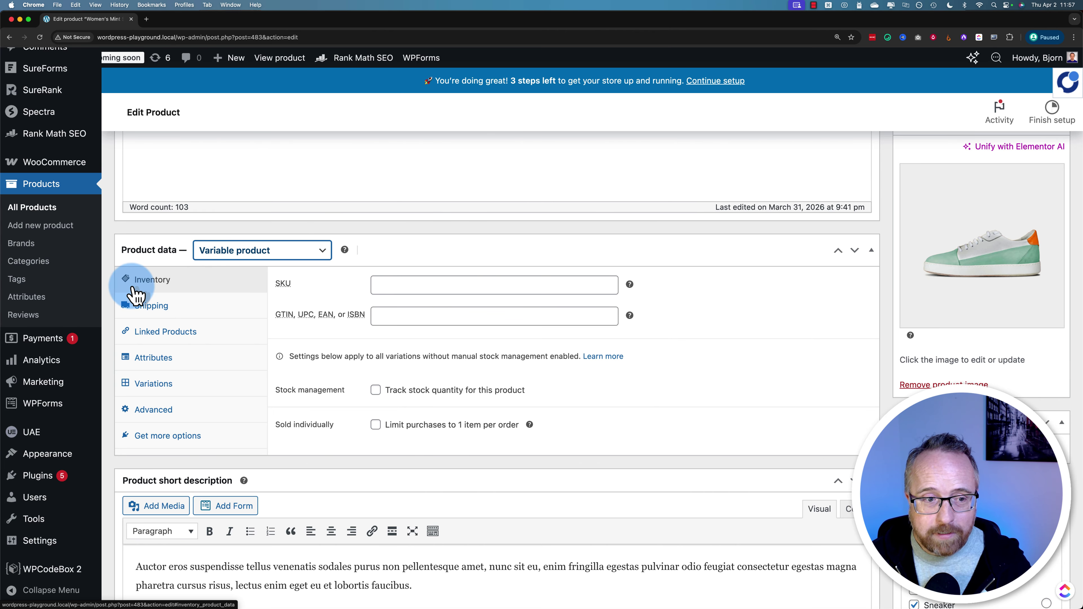
click(164, 388)
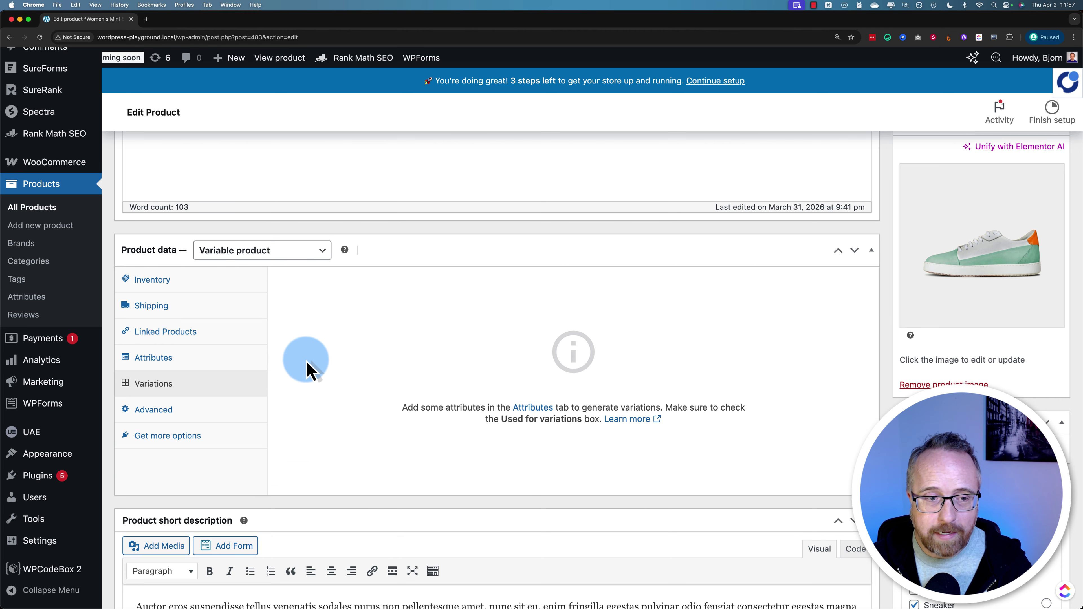
Add a Weight attribute with the values 10 lbs. | 11 lbs. | 12 lbs., save it, and reopen it for checking.
click(145, 363)
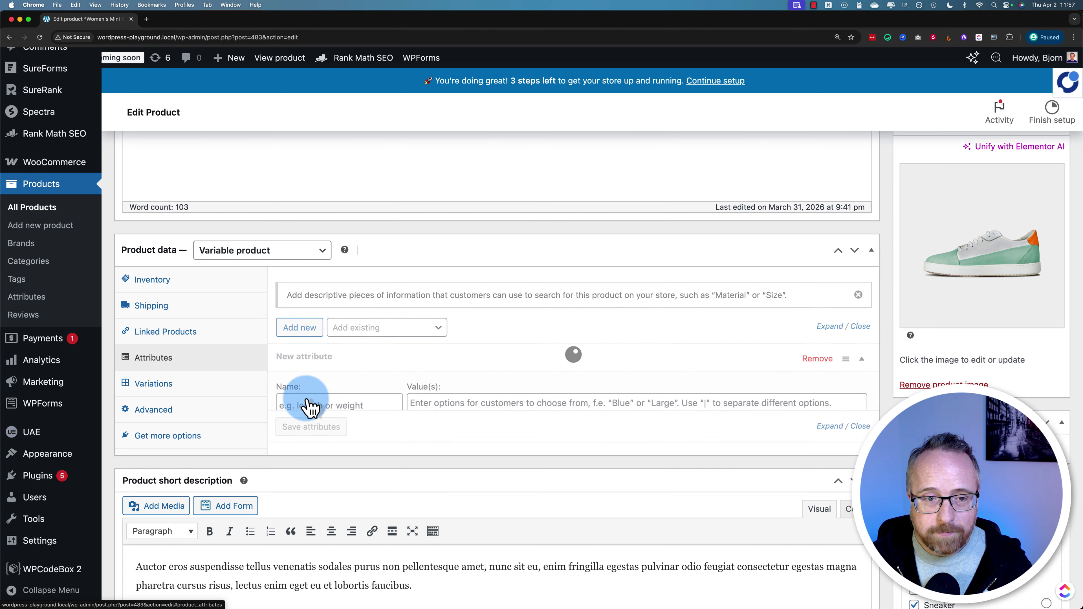
click(397, 394)
text(Weight)
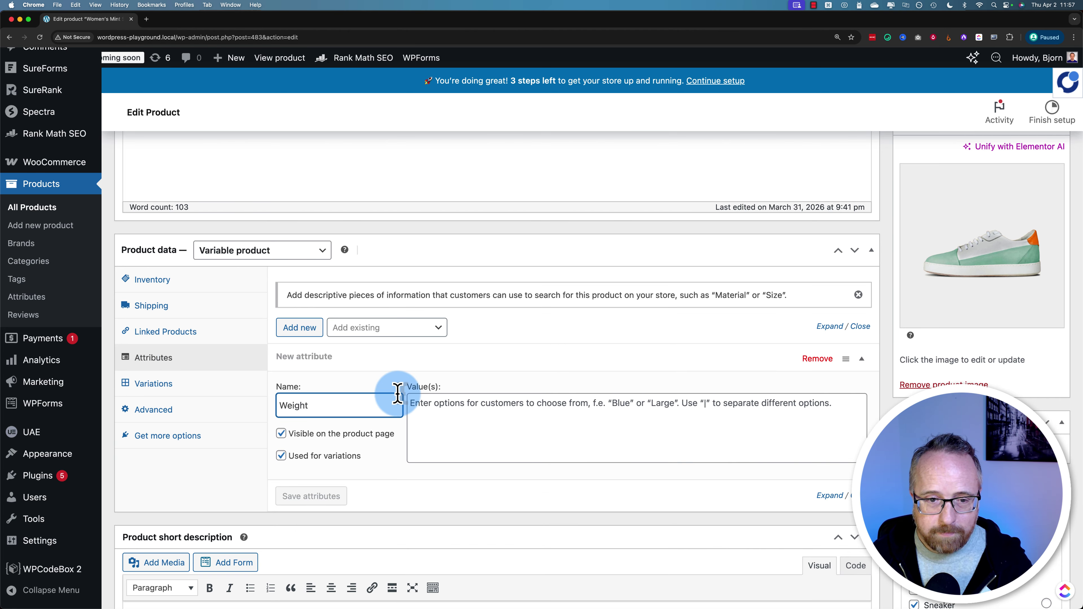
click(493, 406)
text(10 lbs. | 11 lbs. |)
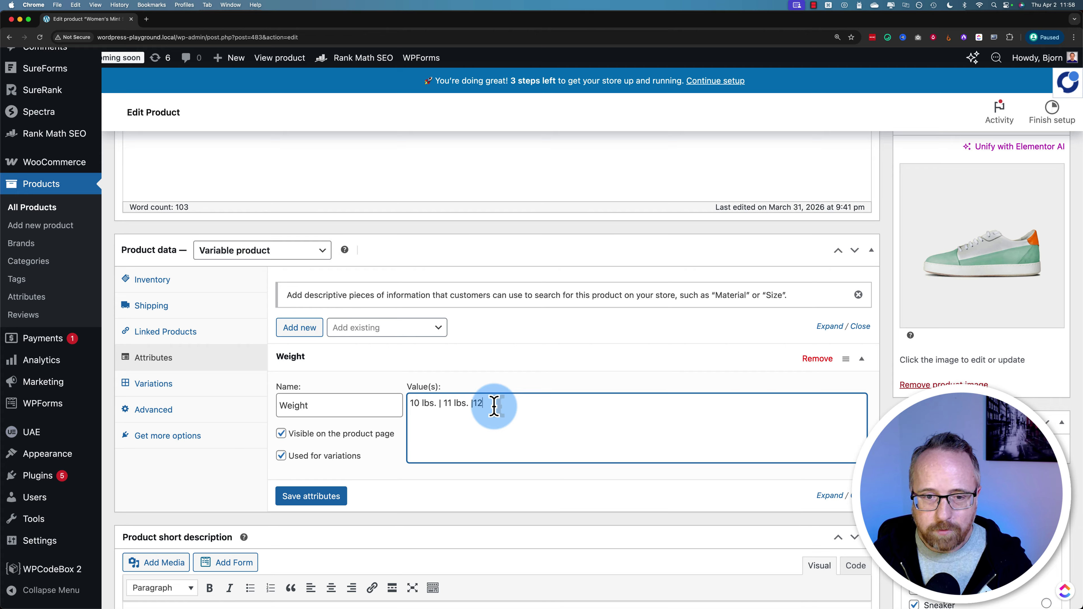
text( 12 lbs.)
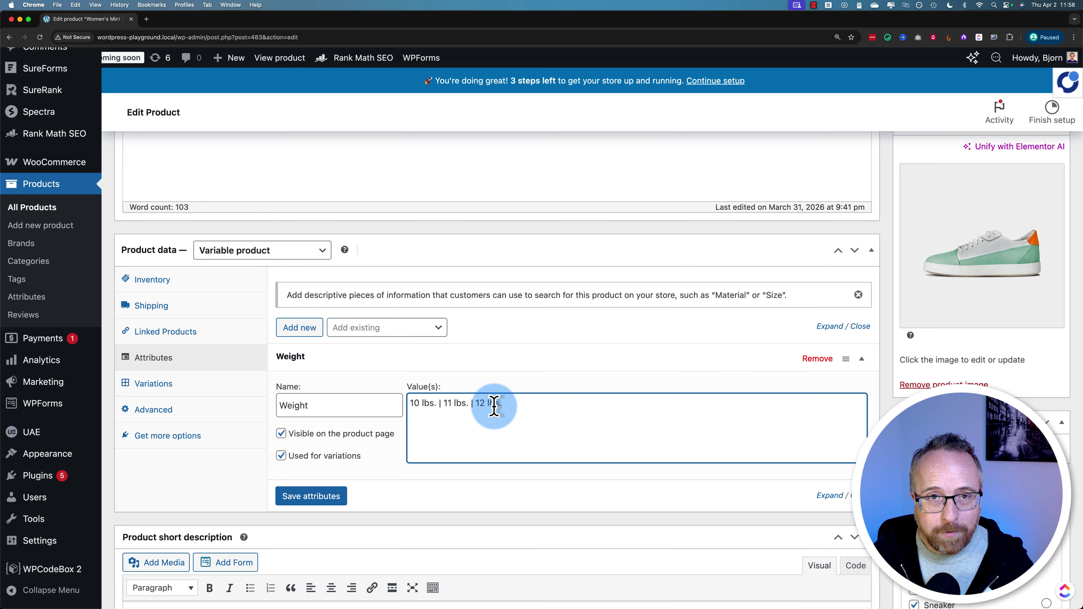
drag(475, 403, 502, 403)
click(286, 360)
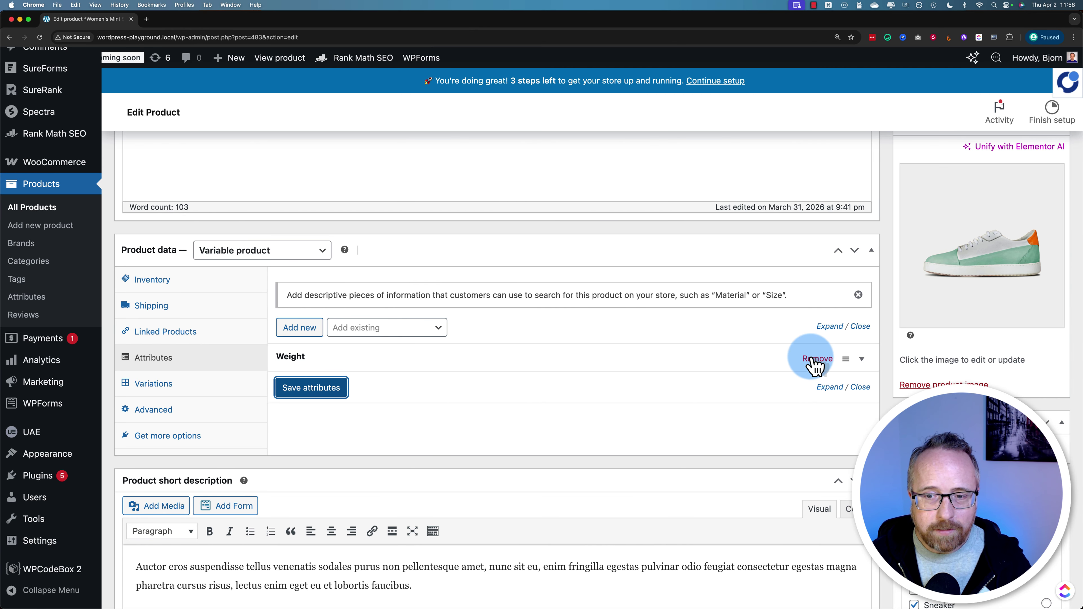
click(862, 361)
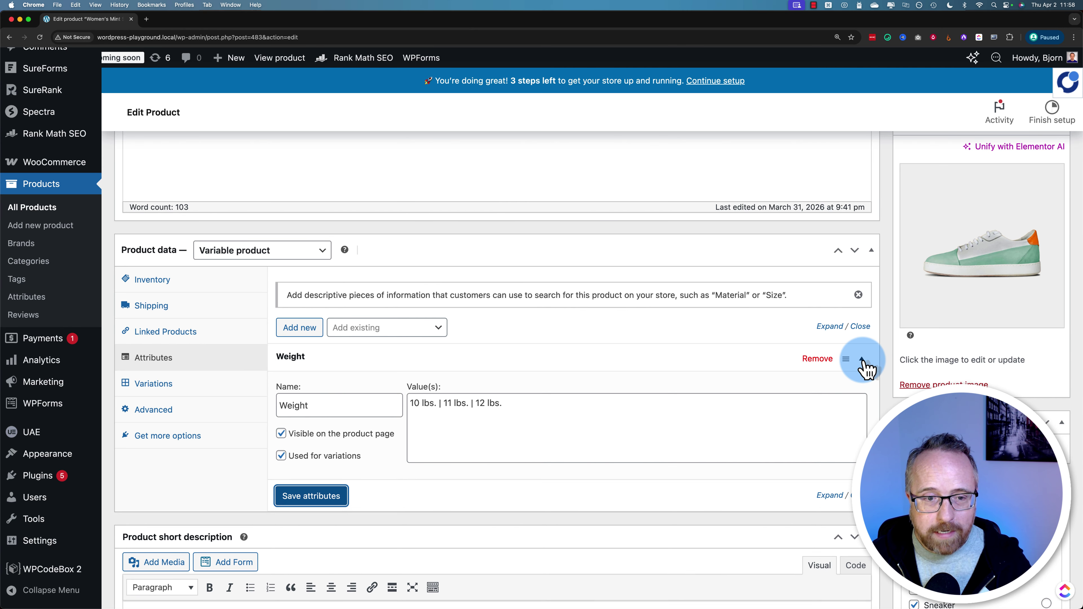
click(448, 399)
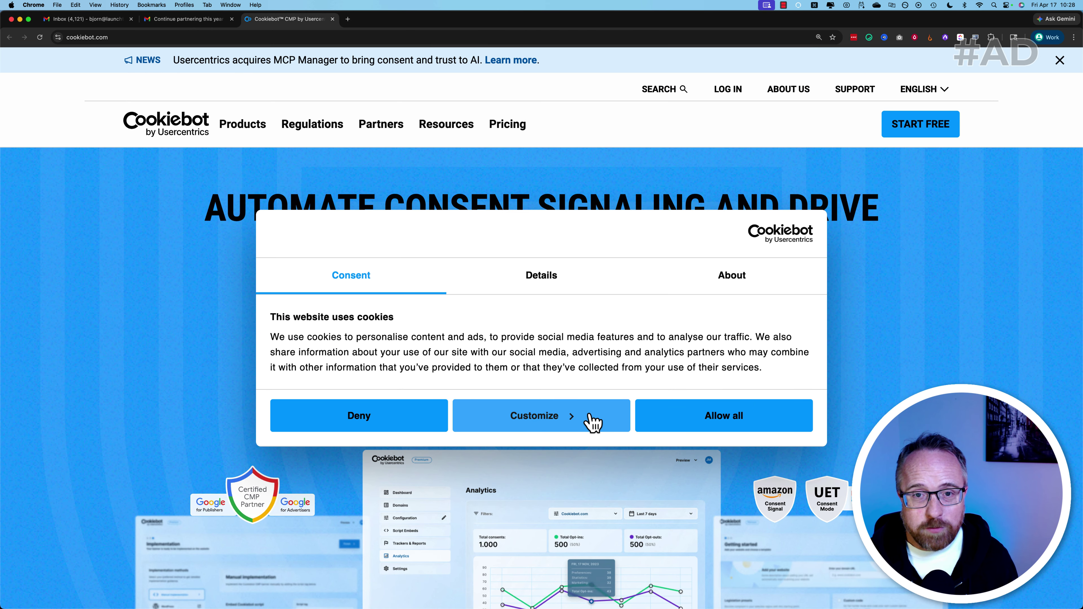
On the Cookiebot website, customize the cookie consent and examine the providers under Necessary cookies.
click(593, 422)
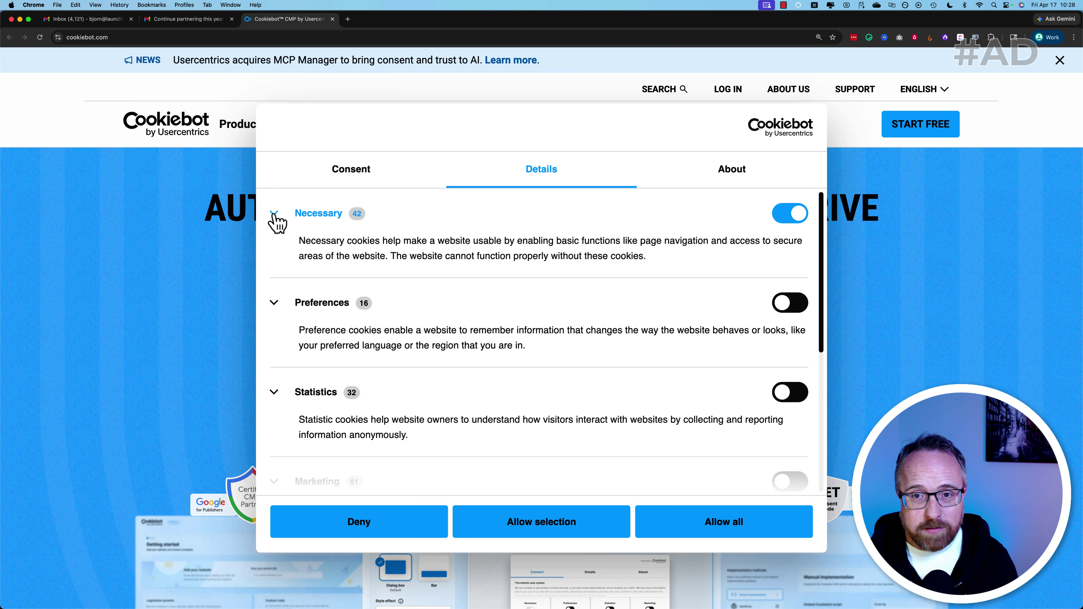
click(315, 214)
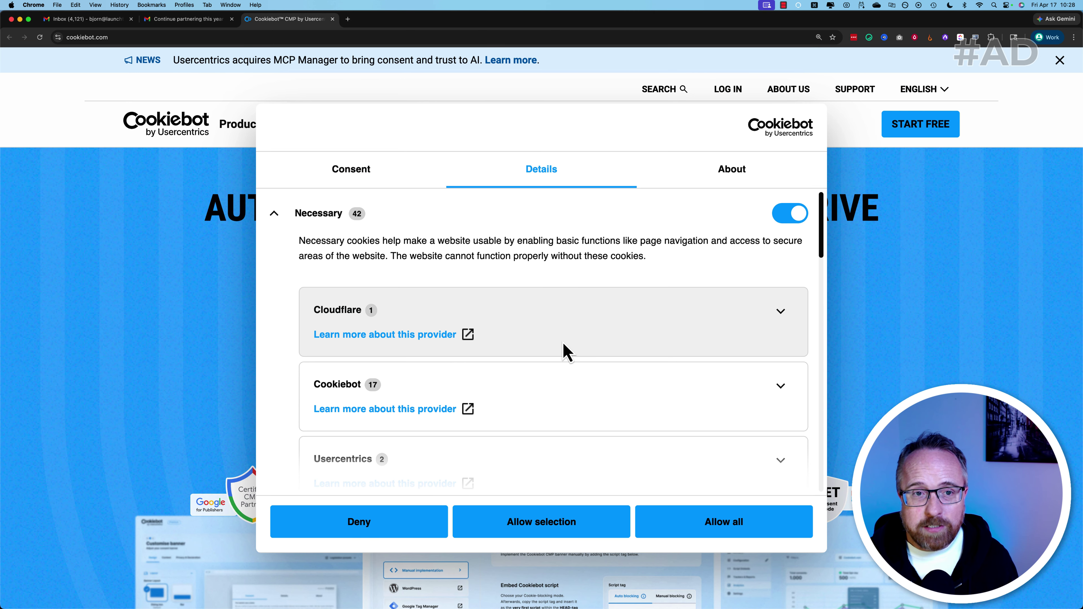
scroll(563, 350, down, 5)
scroll(563, 350, down, 10)
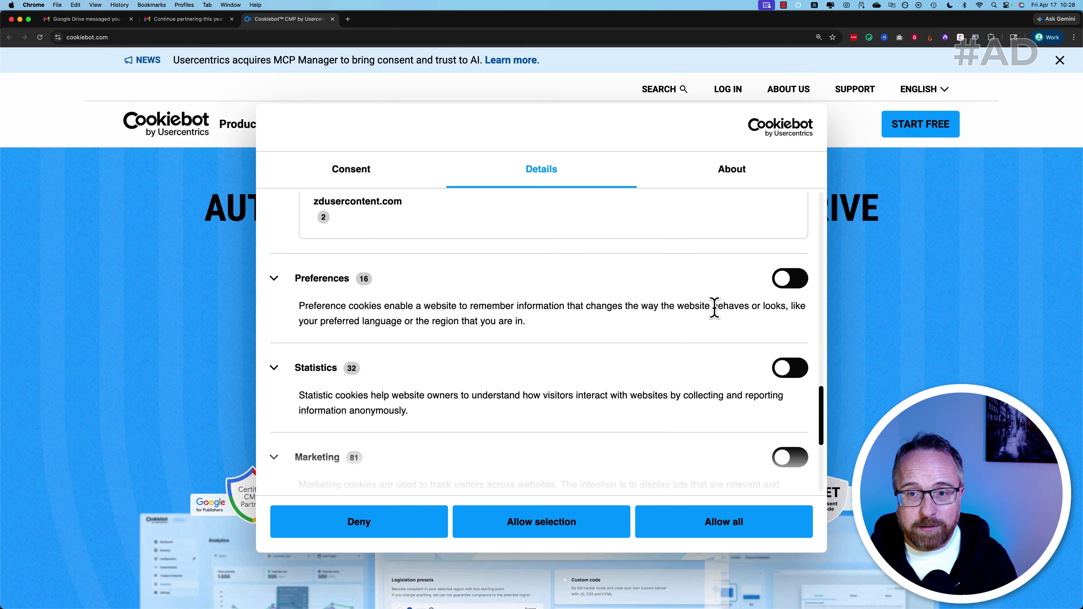
Allow Preferences cookies in the consent details and look through the providers in that category.
click(791, 282)
click(276, 281)
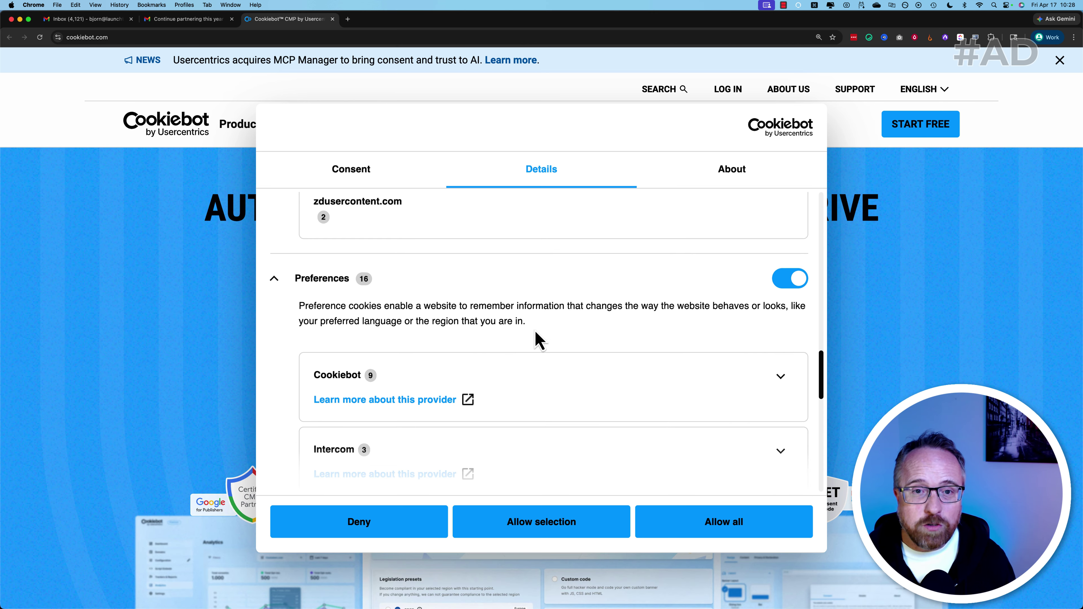
scroll(601, 351, down, 2)
scroll(596, 341, down, 8)
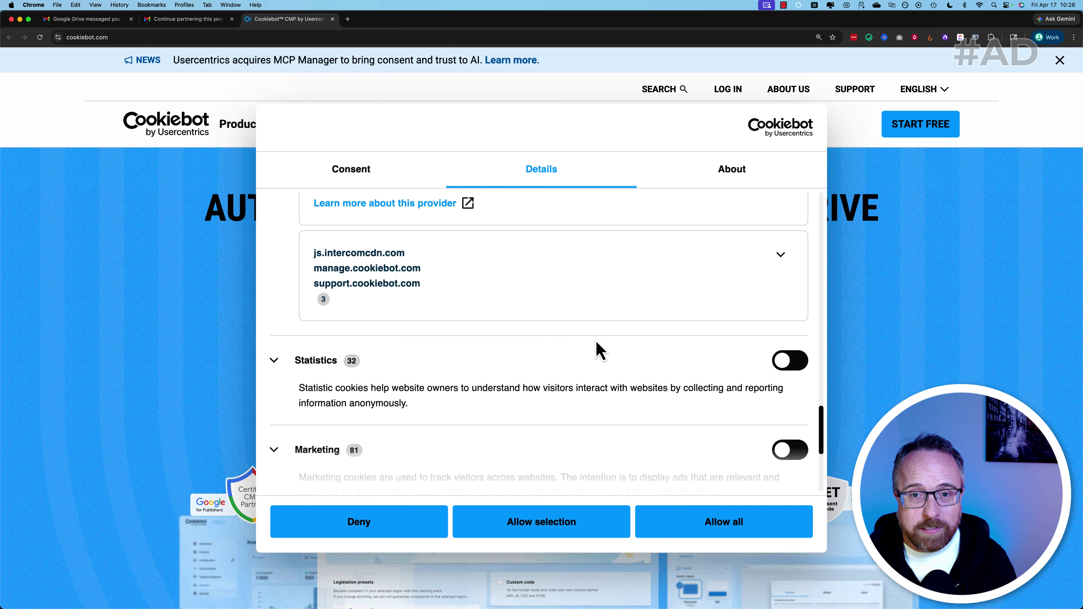
scroll(599, 349, down, 1)
Allow Marketing and Statistics cookies and expand the list of marketing cookie providers.
click(790, 348)
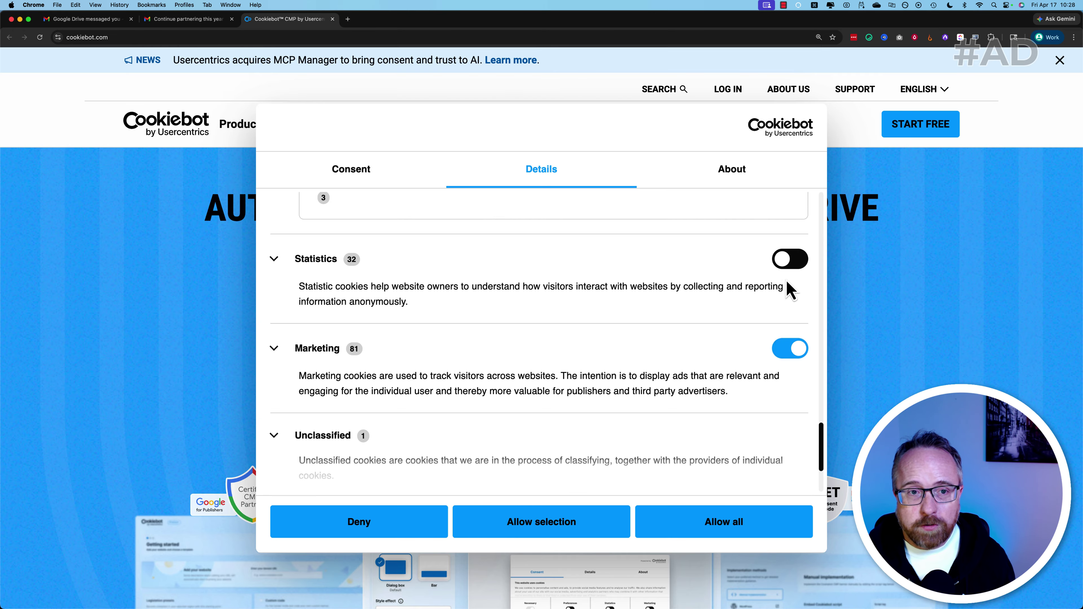
click(789, 259)
scroll(592, 346, down, 2)
click(274, 284)
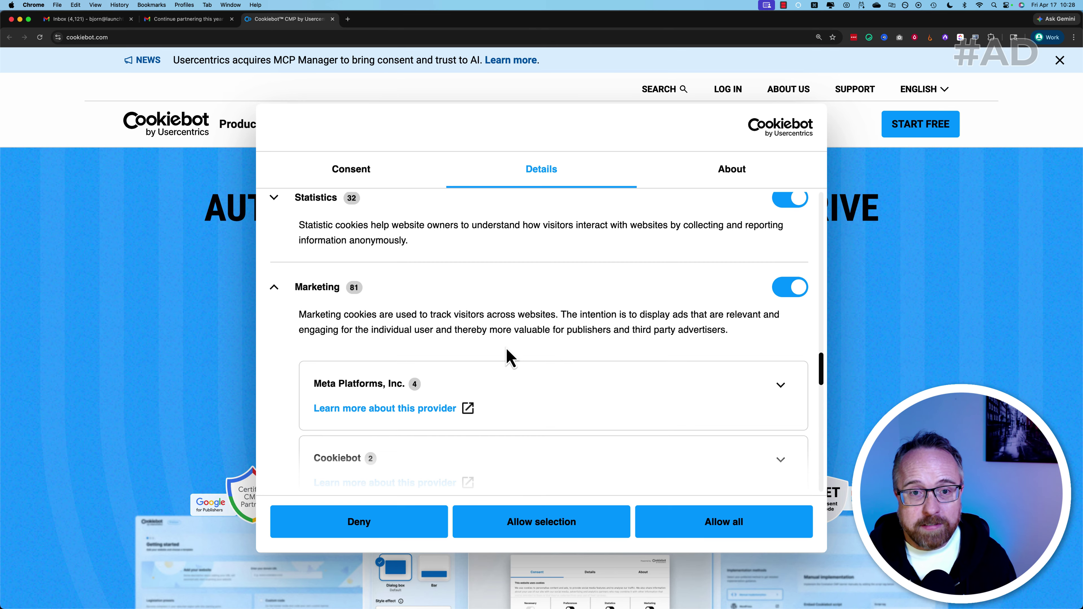
scroll(590, 375, down, 2)
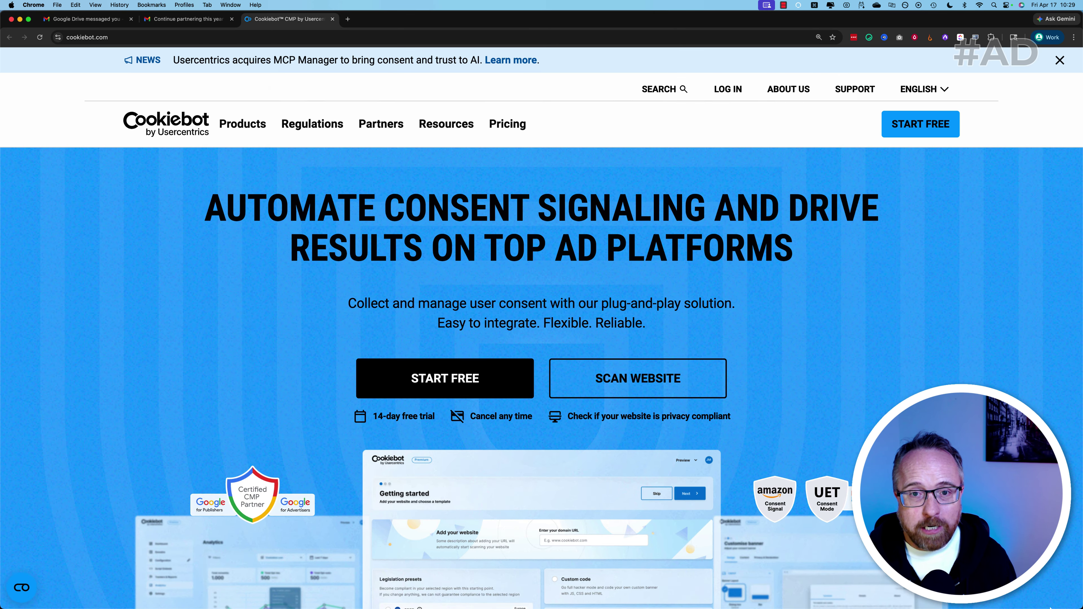
Look through the Cookiebot homepage down to the solution comparison and check the pricing.
scroll(542, 324, down, 5)
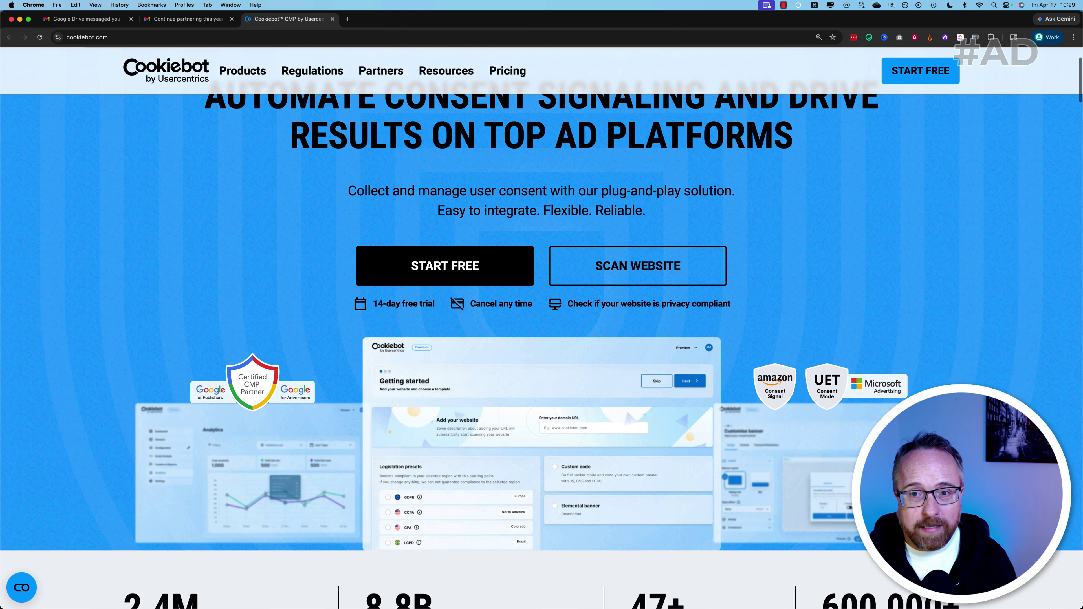
scroll(542, 324, down, 10)
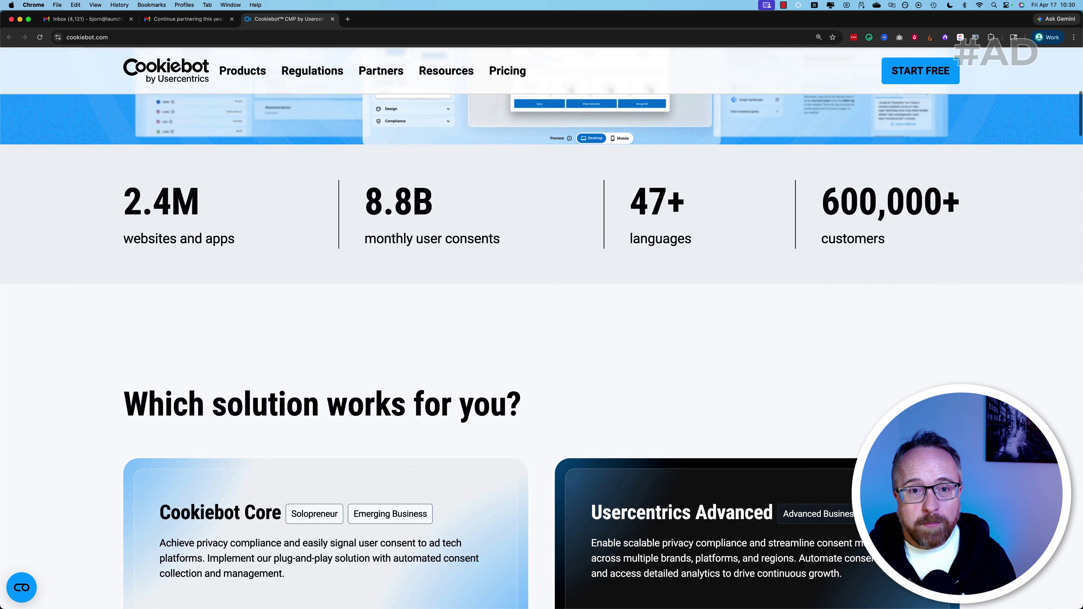
scroll(542, 324, down, 10)
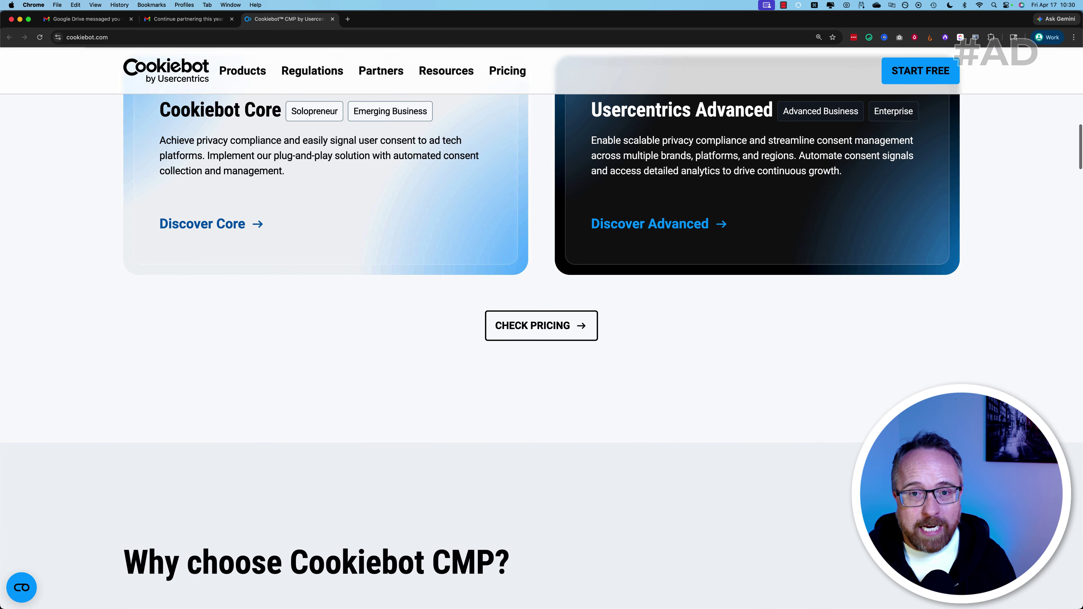
scroll(542, 325, down, 3)
click(542, 116)
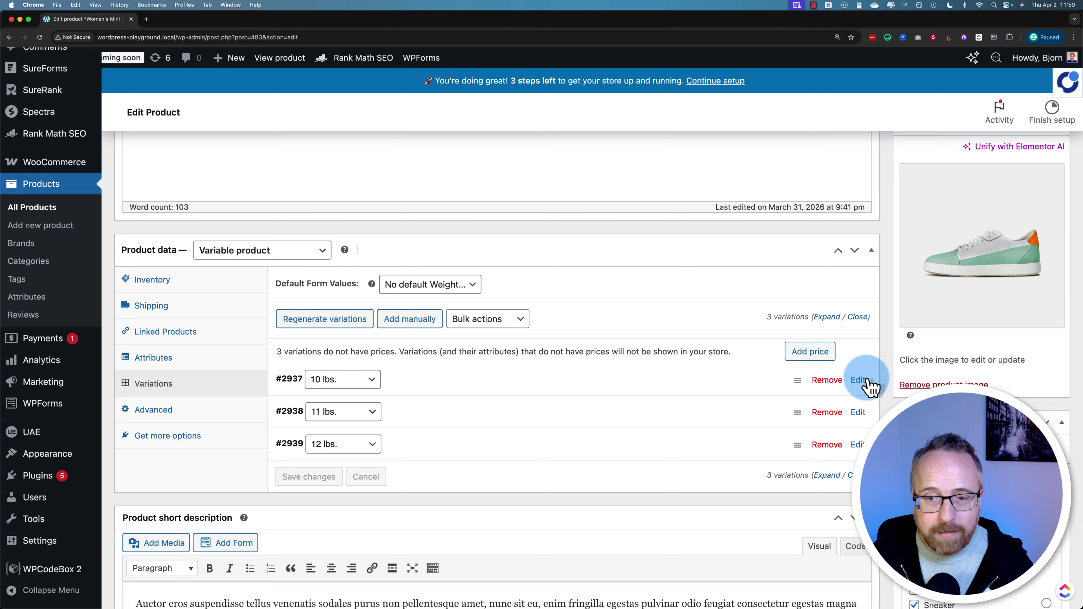
In the WooCommerce product editor, expand the 10 lbs. variation and set its regular price to $10.
click(553, 384)
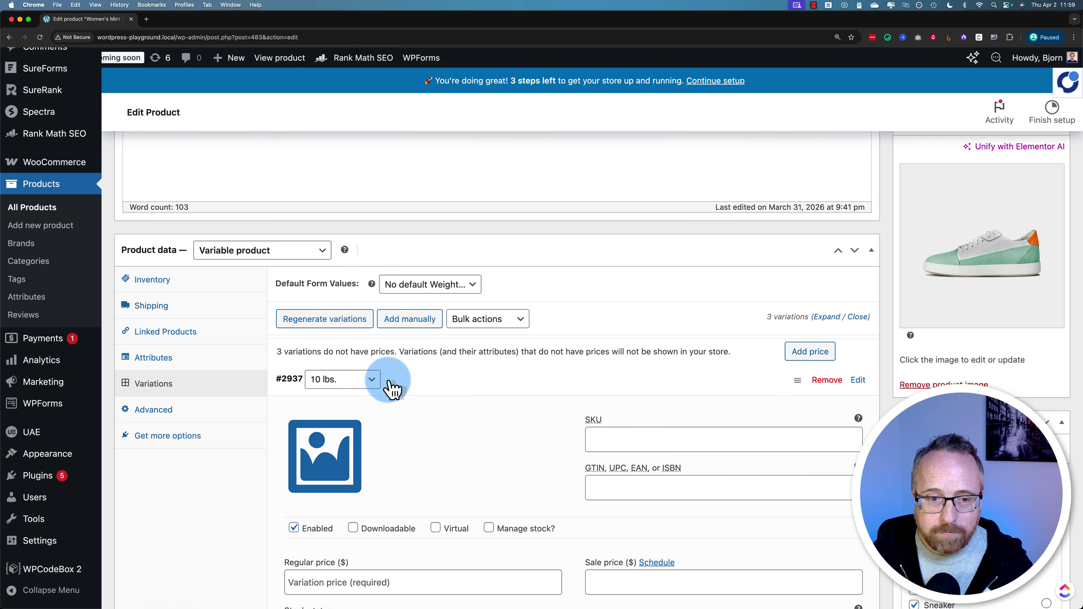
scroll(556, 386, down, 3)
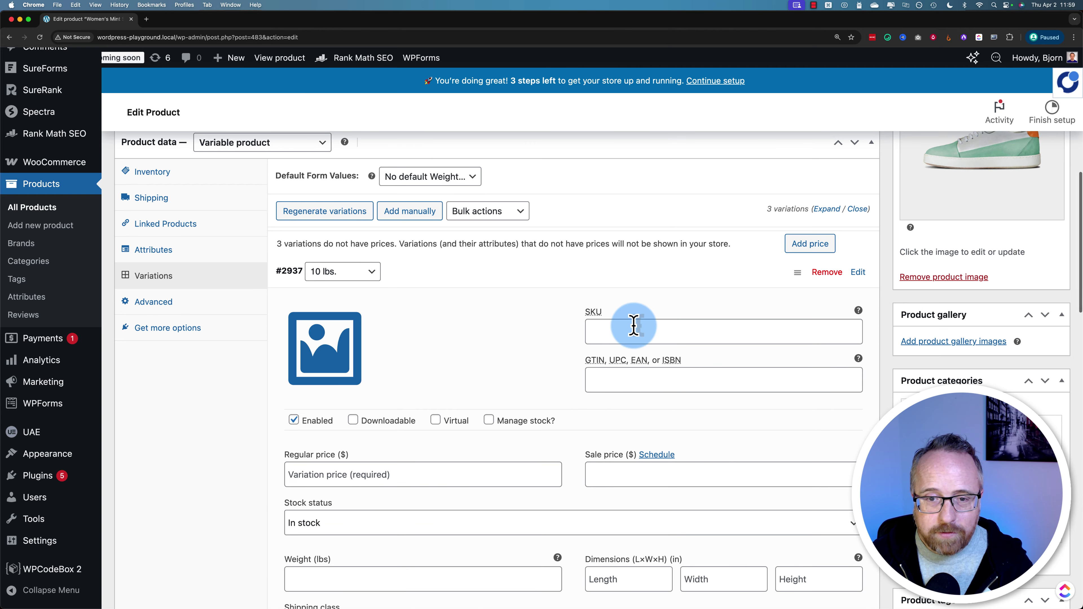
scroll(552, 363, down, 1)
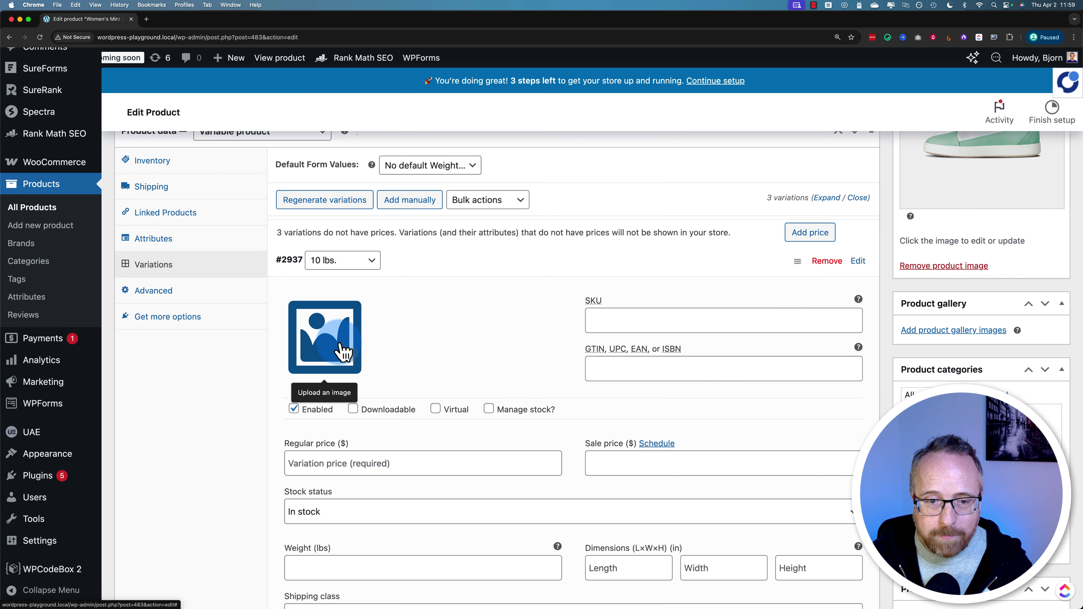
scroll(400, 363, down, 1)
click(423, 462)
text(10)
Expand the 11 lbs. variation and set its regular price to $11.
scroll(431, 384, down, 12)
click(858, 205)
click(403, 407)
text(11)
Expand the 12 lbs. variation and set its regular price to $12.
scroll(402, 415, up, 2)
scroll(402, 414, down, 10)
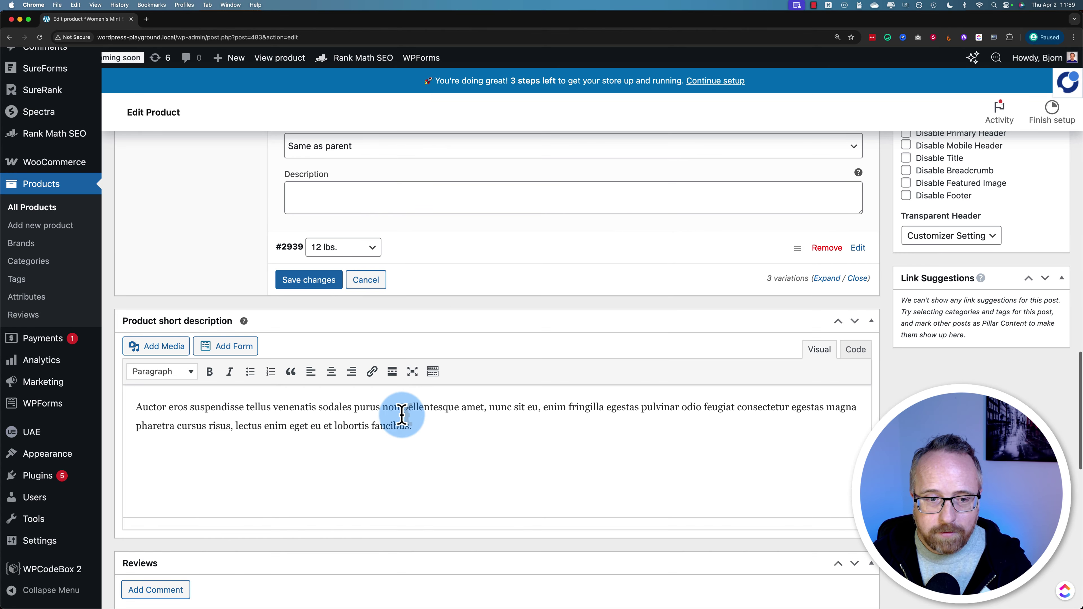
click(450, 254)
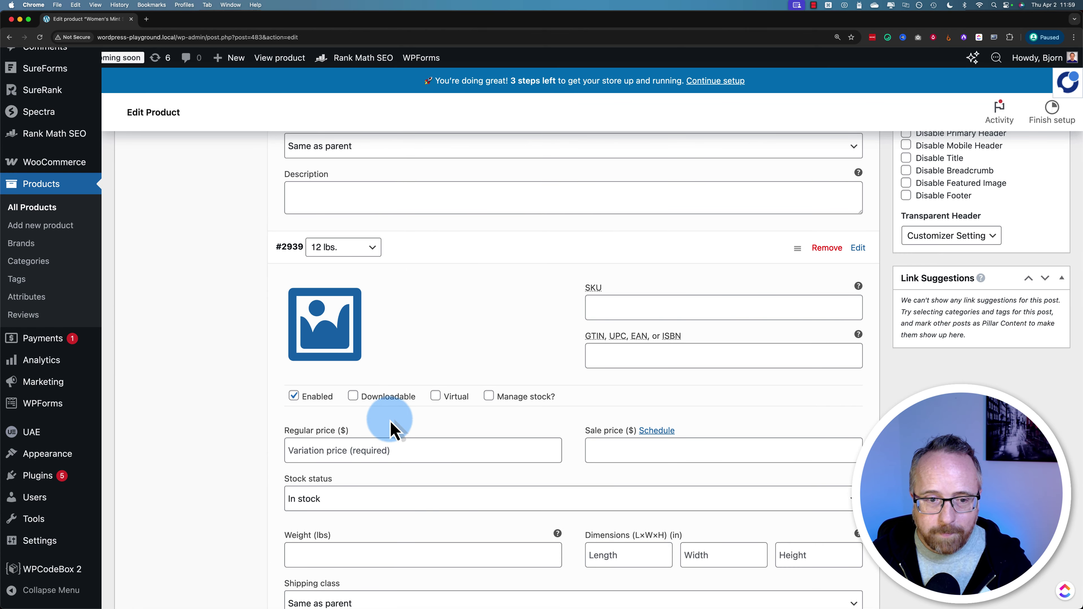
click(374, 446)
text(12)
scroll(217, 454, down, 7)
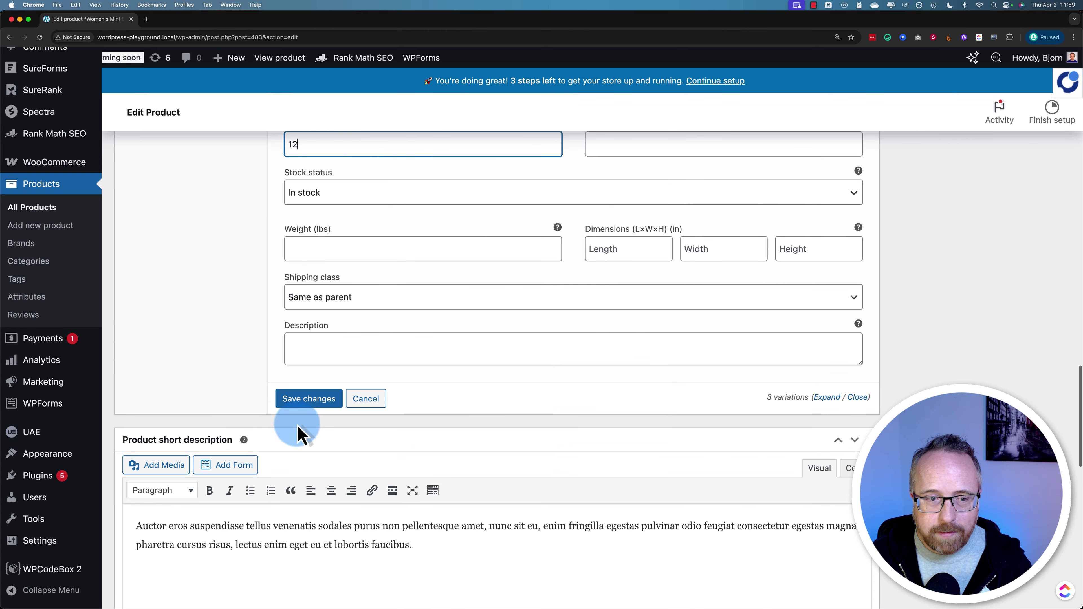
Save the price changes to the 10, 11 and 12 lbs. product variations.
click(303, 401)
scroll(282, 422, up, 10)
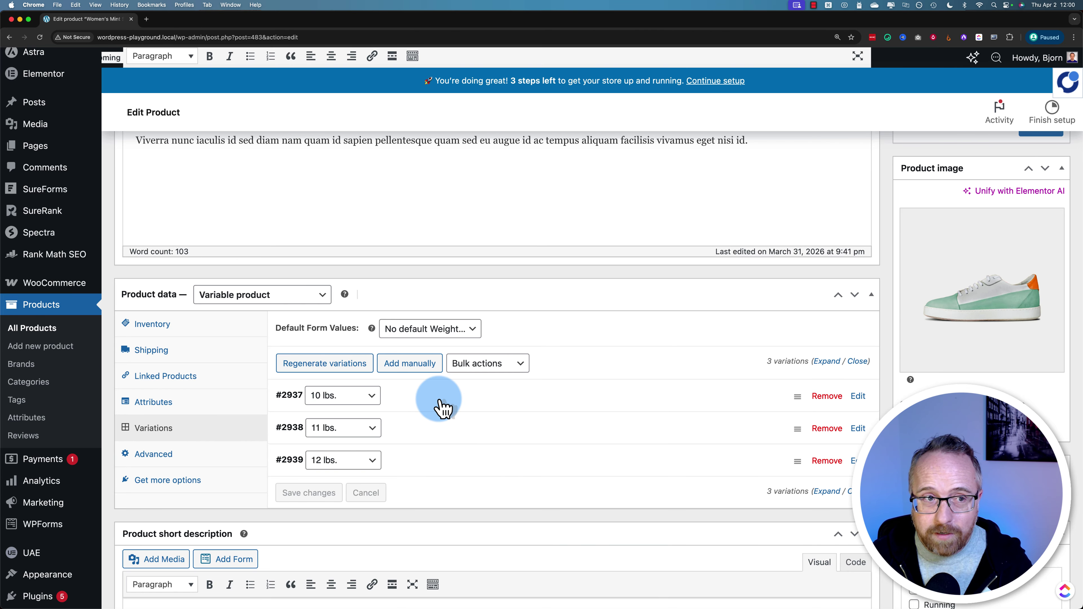
scroll(938, 335, down, 2)
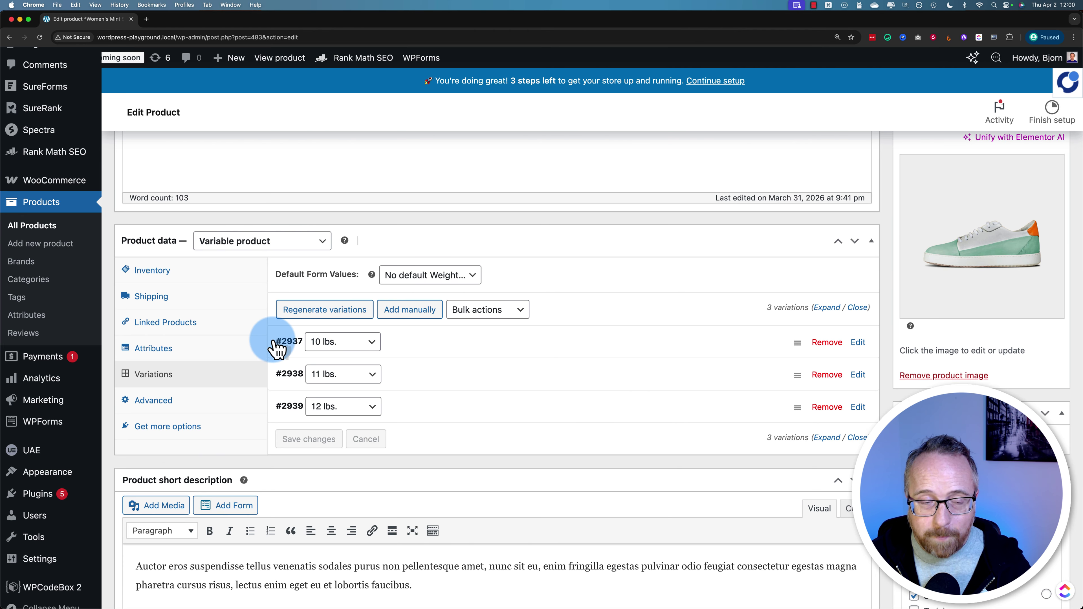
Open the store-wide product attributes and start a new attribute named Material.
click(26, 314)
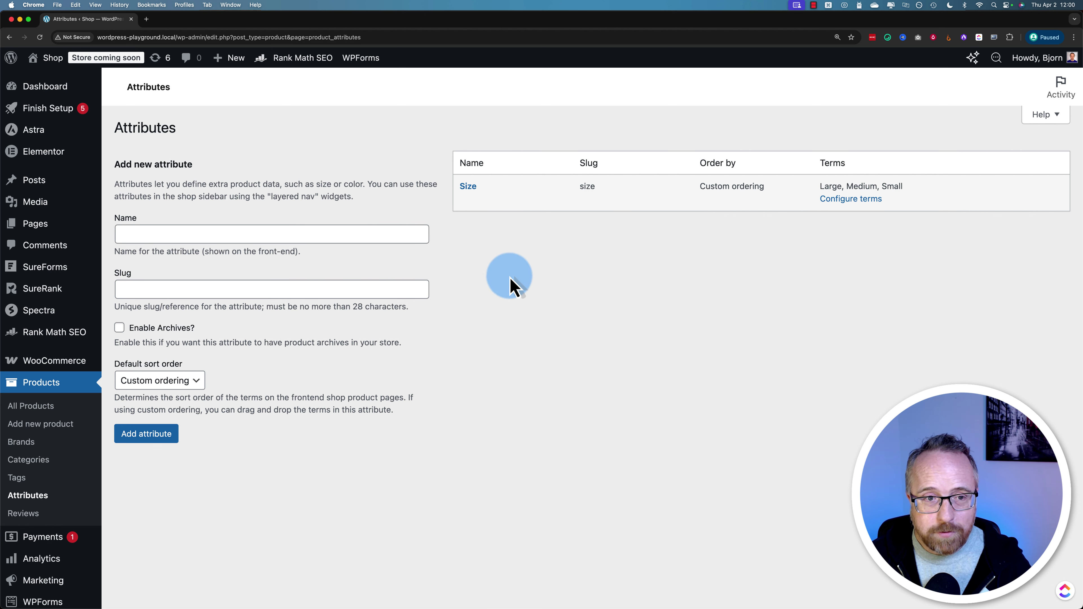
click(226, 239)
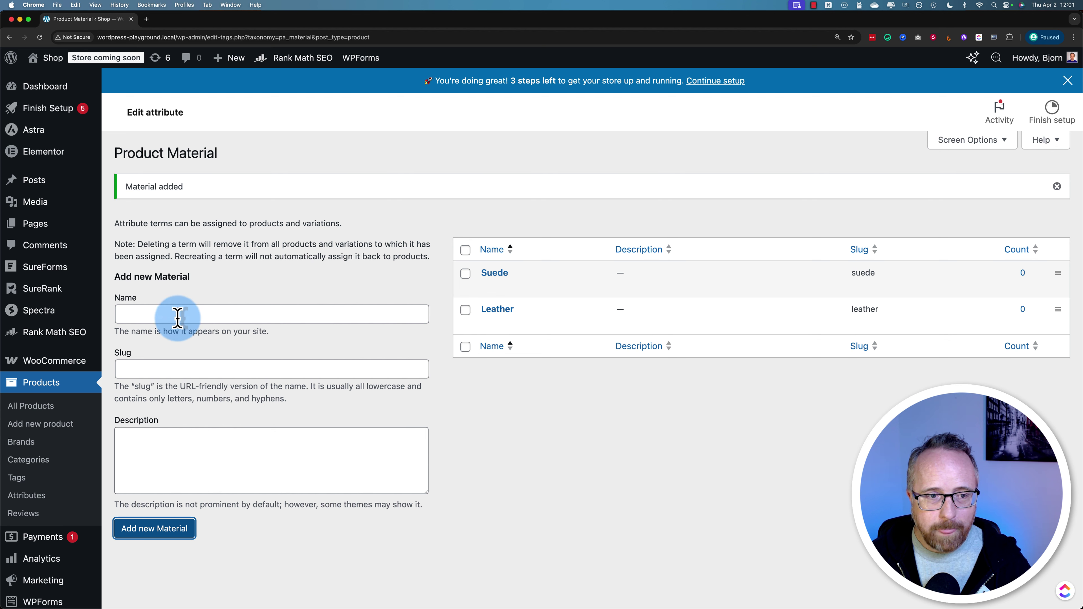
Add a Metal term with the slug metal to the Material attribute.
click(177, 317)
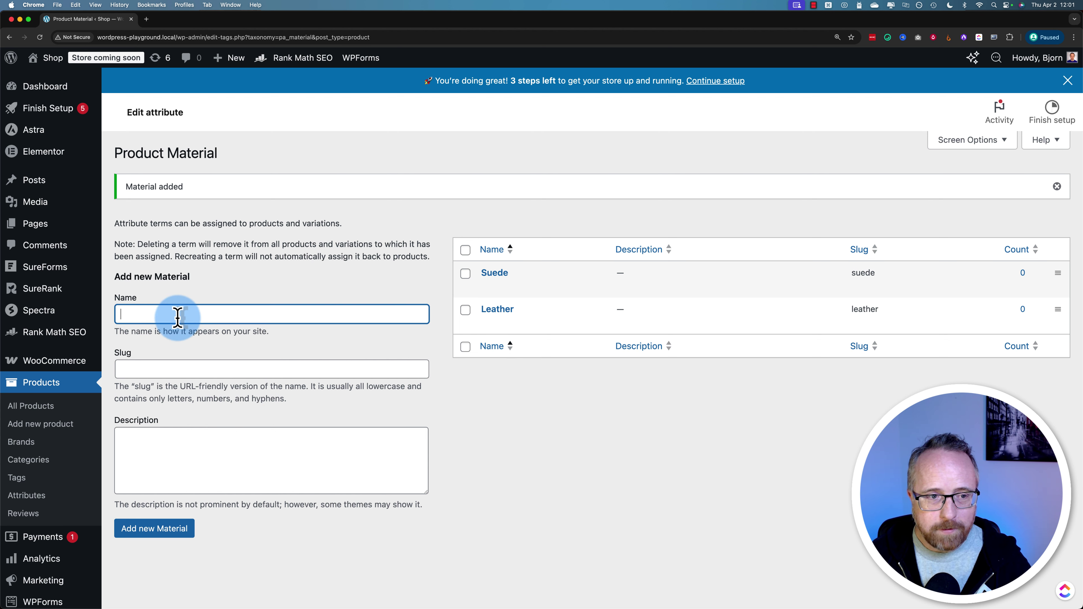
text(Metal)
key(Tab)
text(metal)
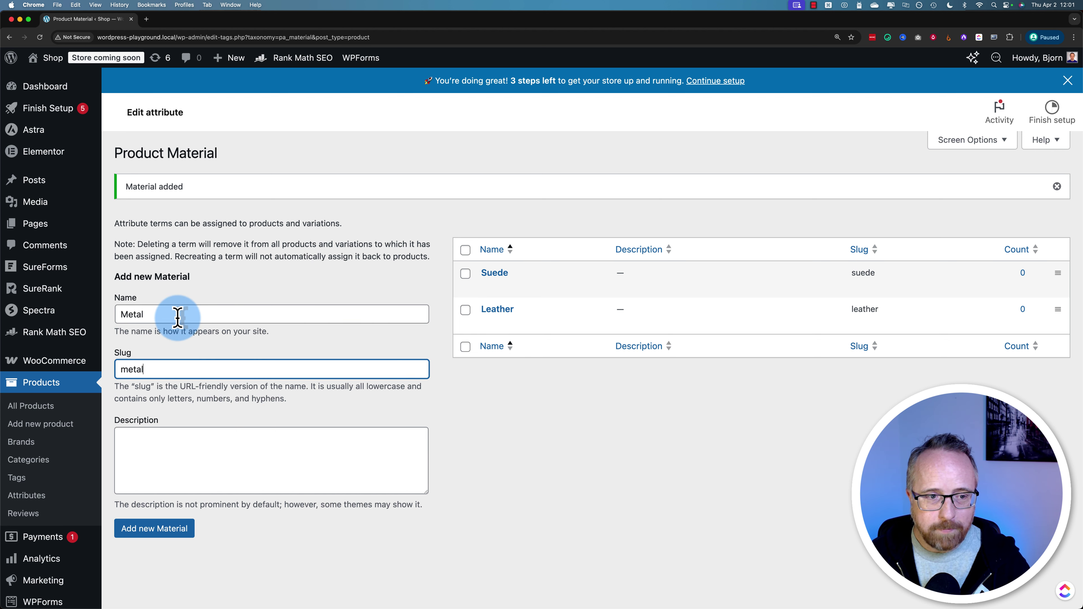
click(150, 532)
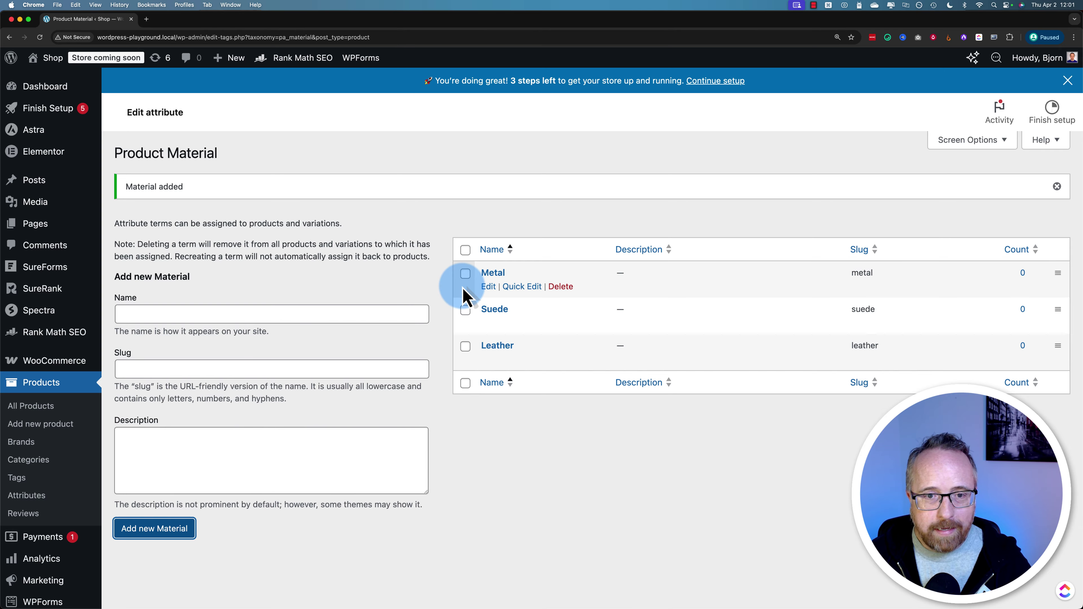
Return to the store-wide attributes overview to check the Material terms, and open the list of all products.
click(48, 498)
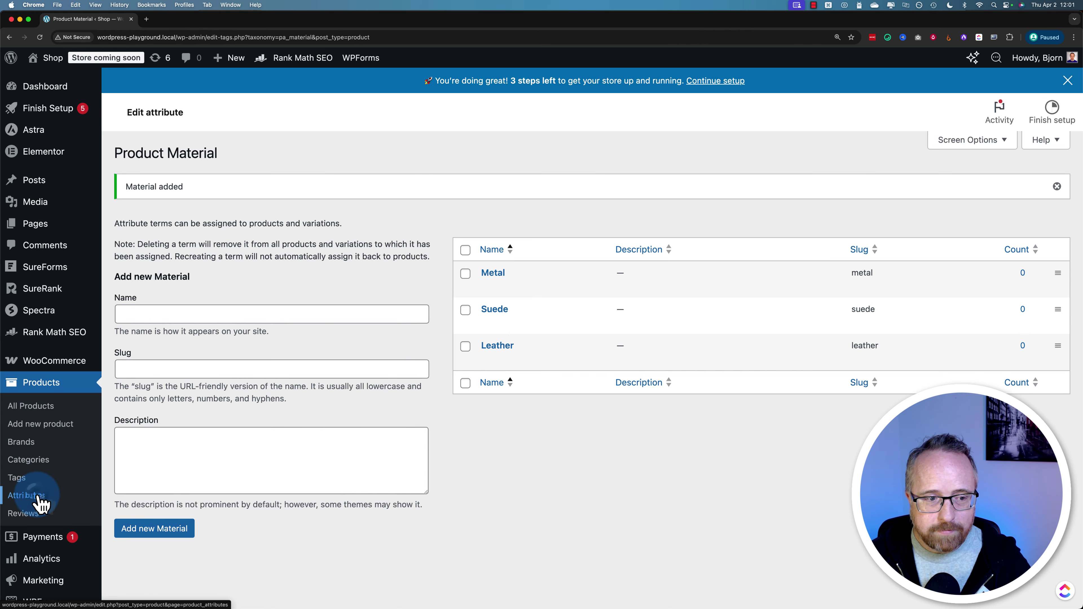
click(24, 502)
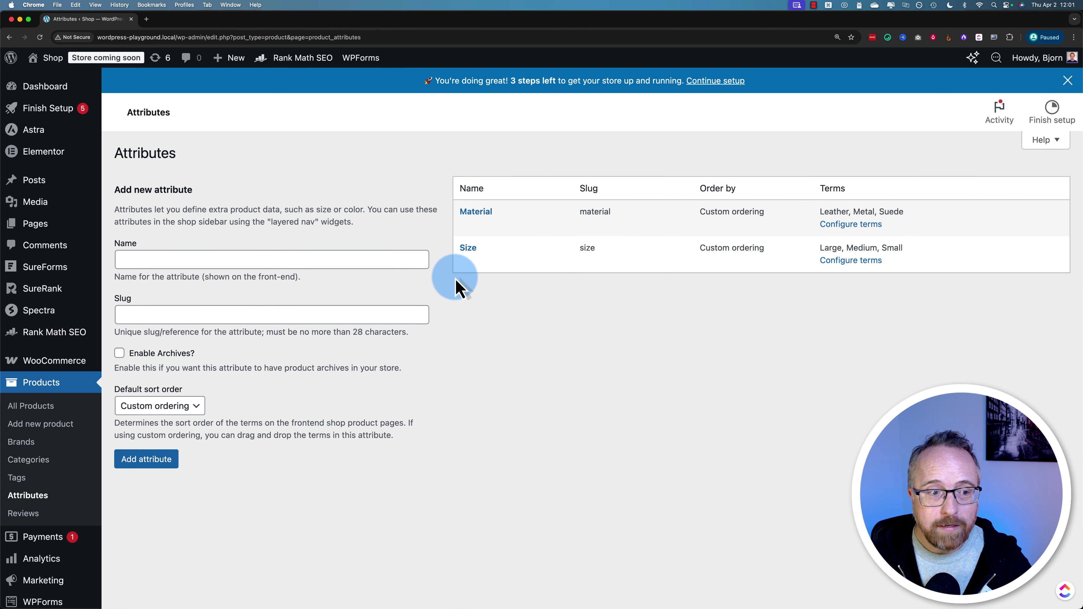
click(32, 407)
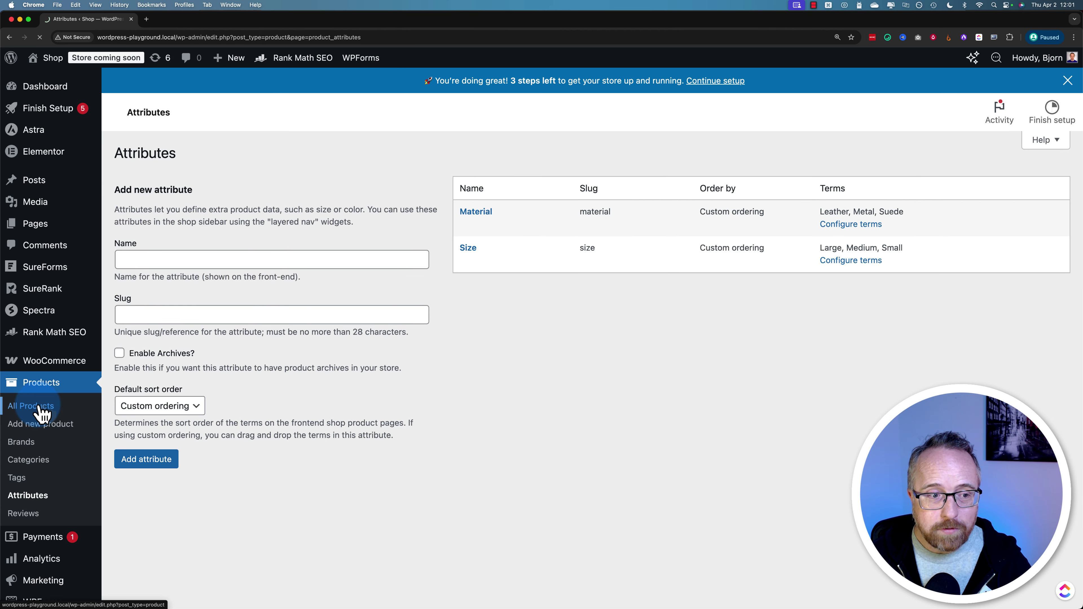